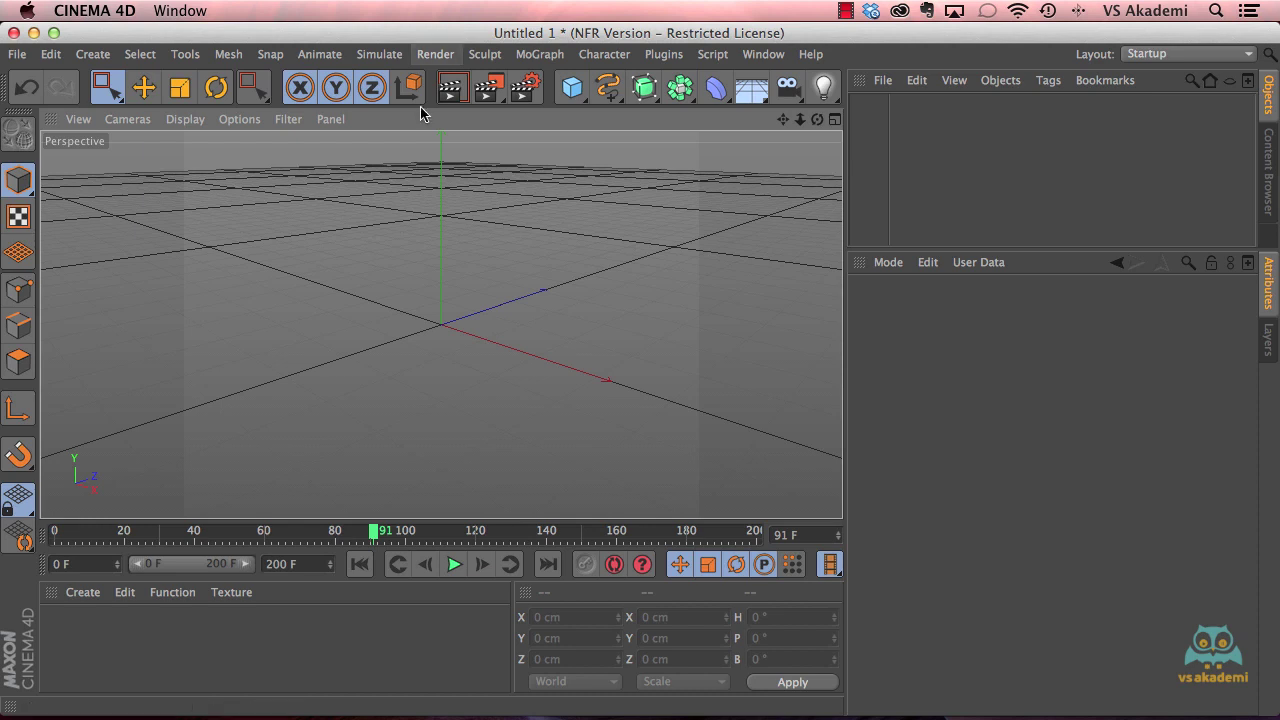
# Step: Add a 200 cm cube, then play the timeline and stop it at frame 36
pyautogui.click(572, 88)
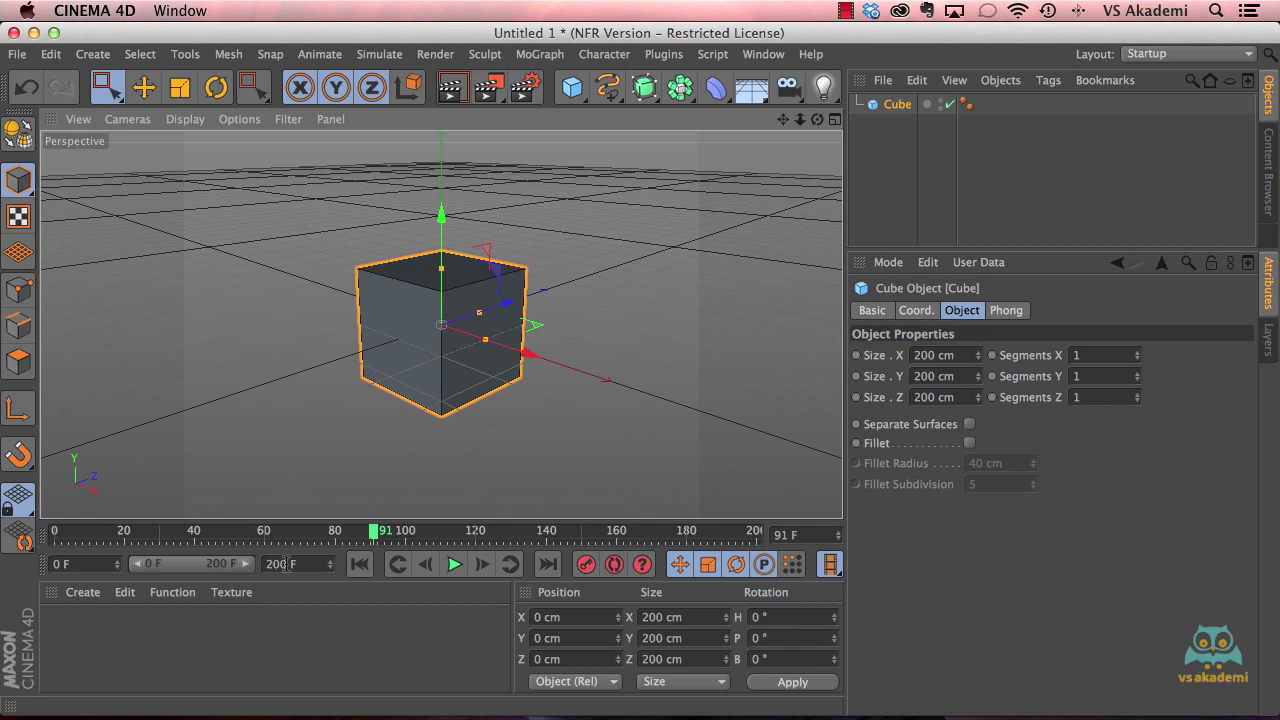
pyautogui.click(453, 565)
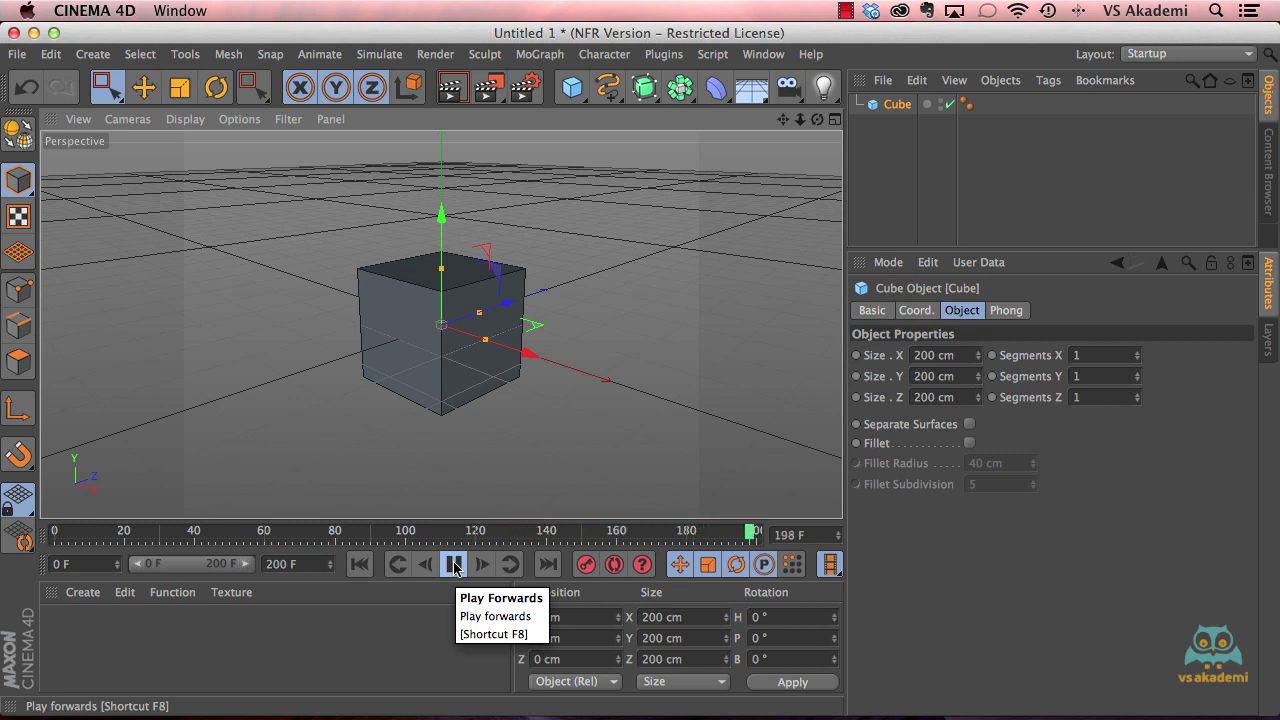
pyautogui.click(453, 566)
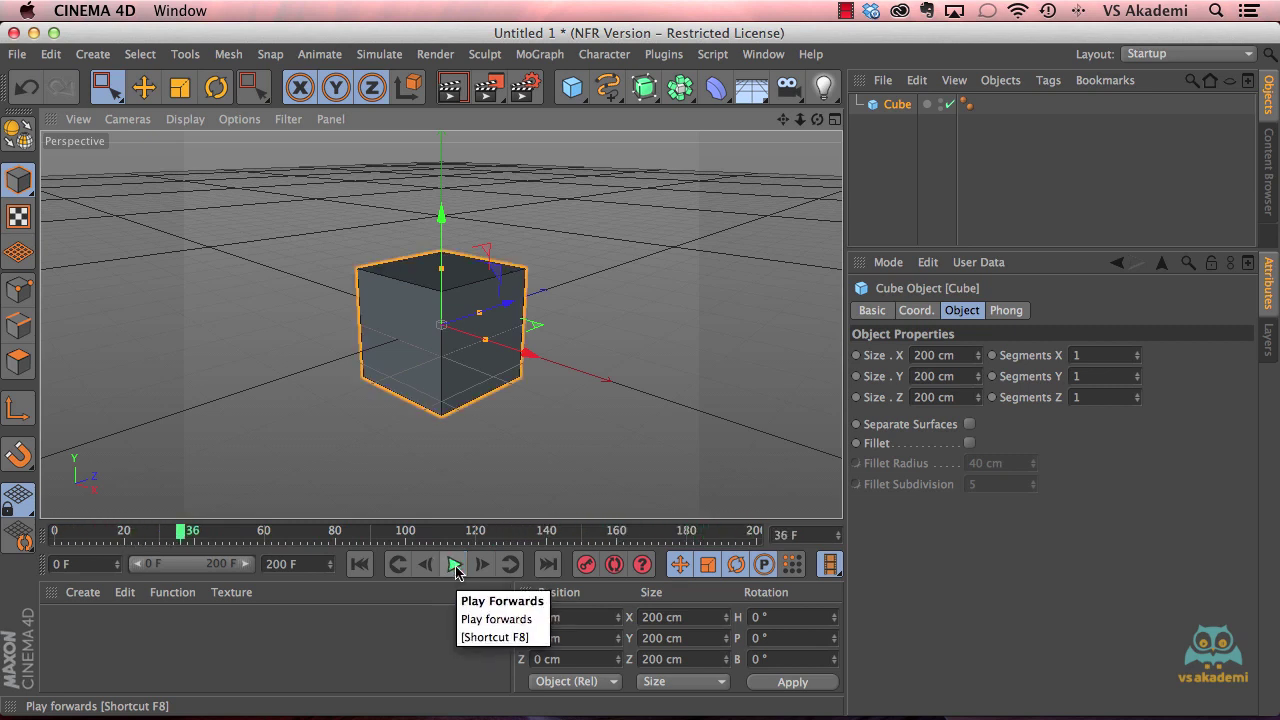
# Step: Disable the cube, add a particle Emitter from Simulate > Particles, and play to watch particles
pyautogui.click(947, 104)
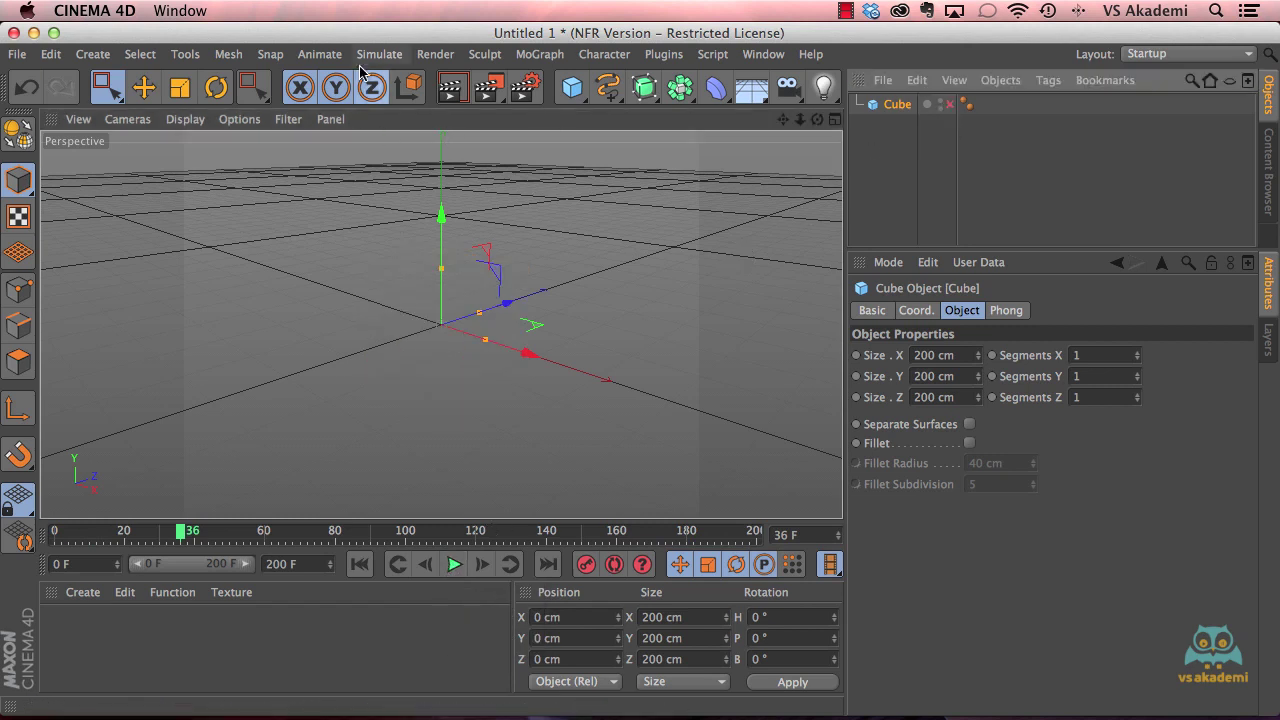
pyautogui.click(377, 56)
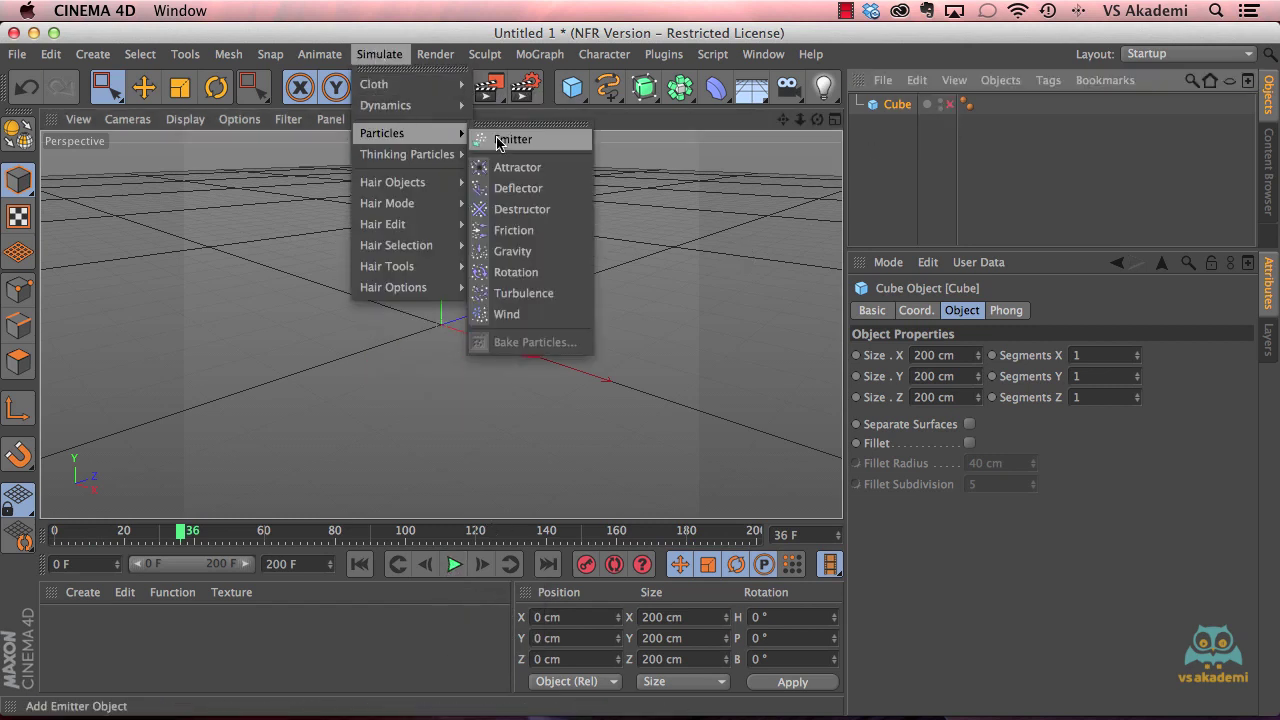
pyautogui.click(514, 141)
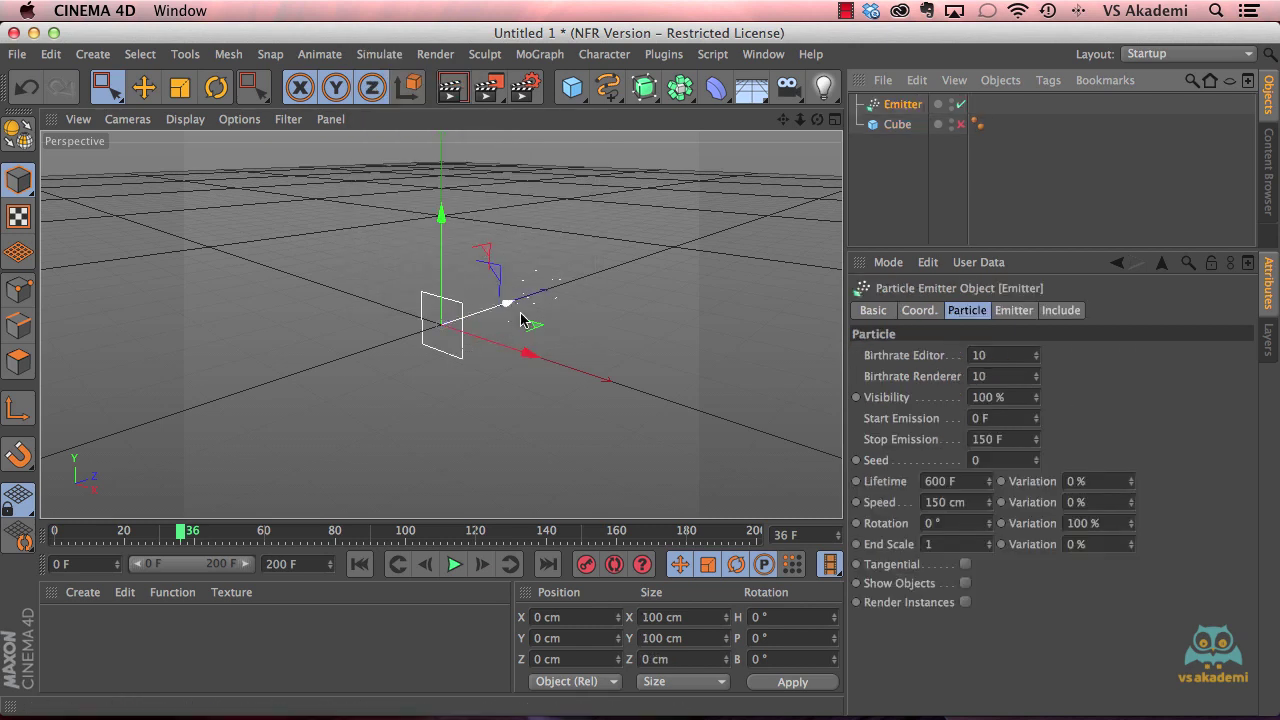
pyautogui.click(455, 566)
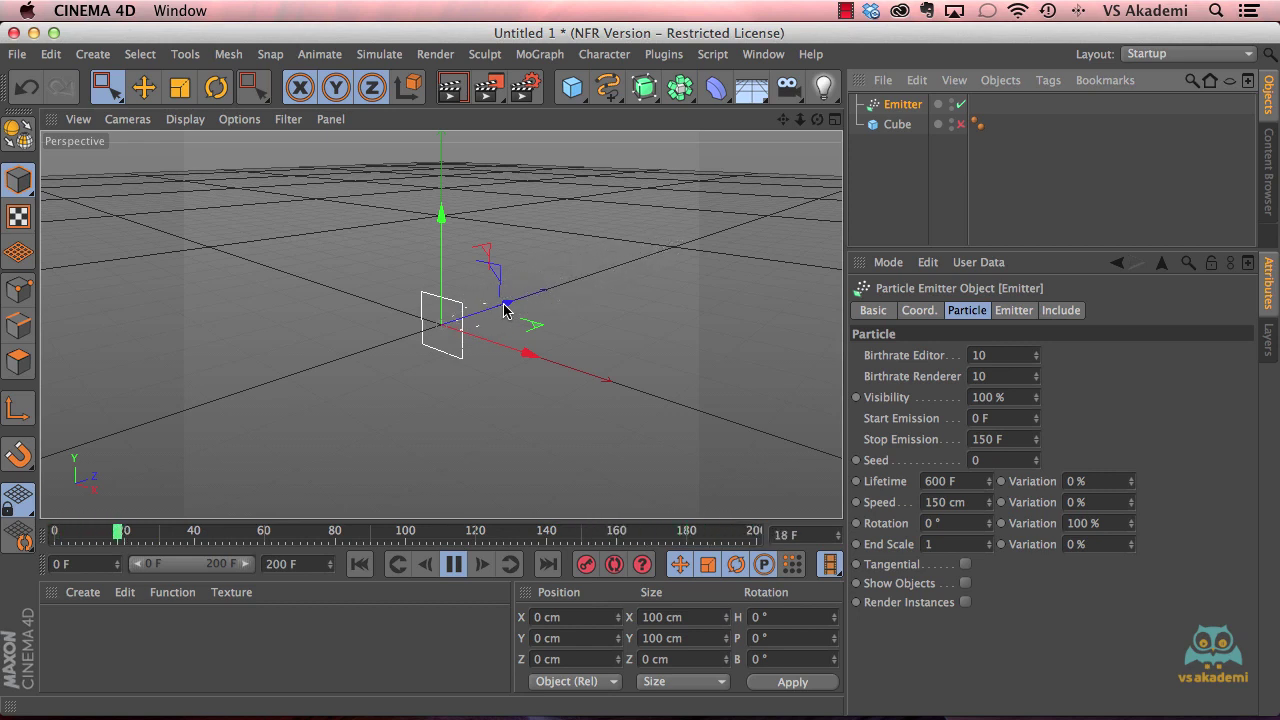
# Step: Parent the Cube under the Emitter and re-enable it so it shows again
pyautogui.moveTo(898, 128); pyautogui.dragTo(911, 112)
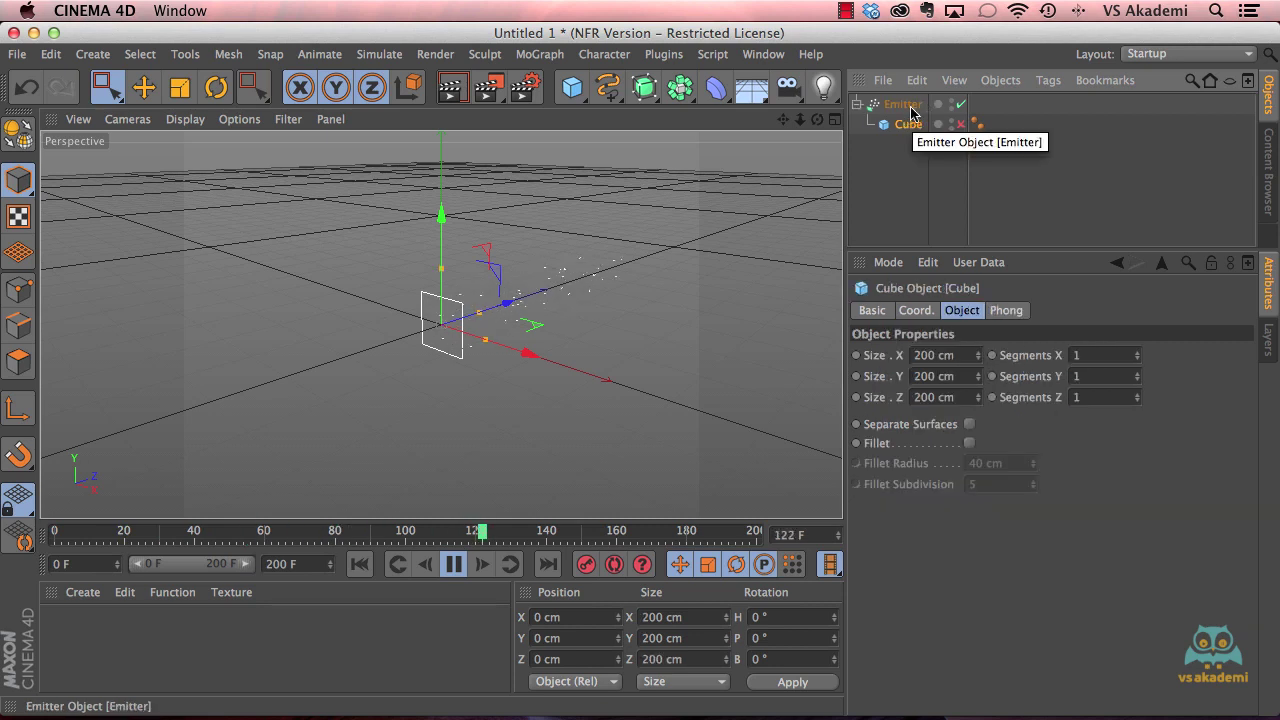
pyautogui.click(961, 124)
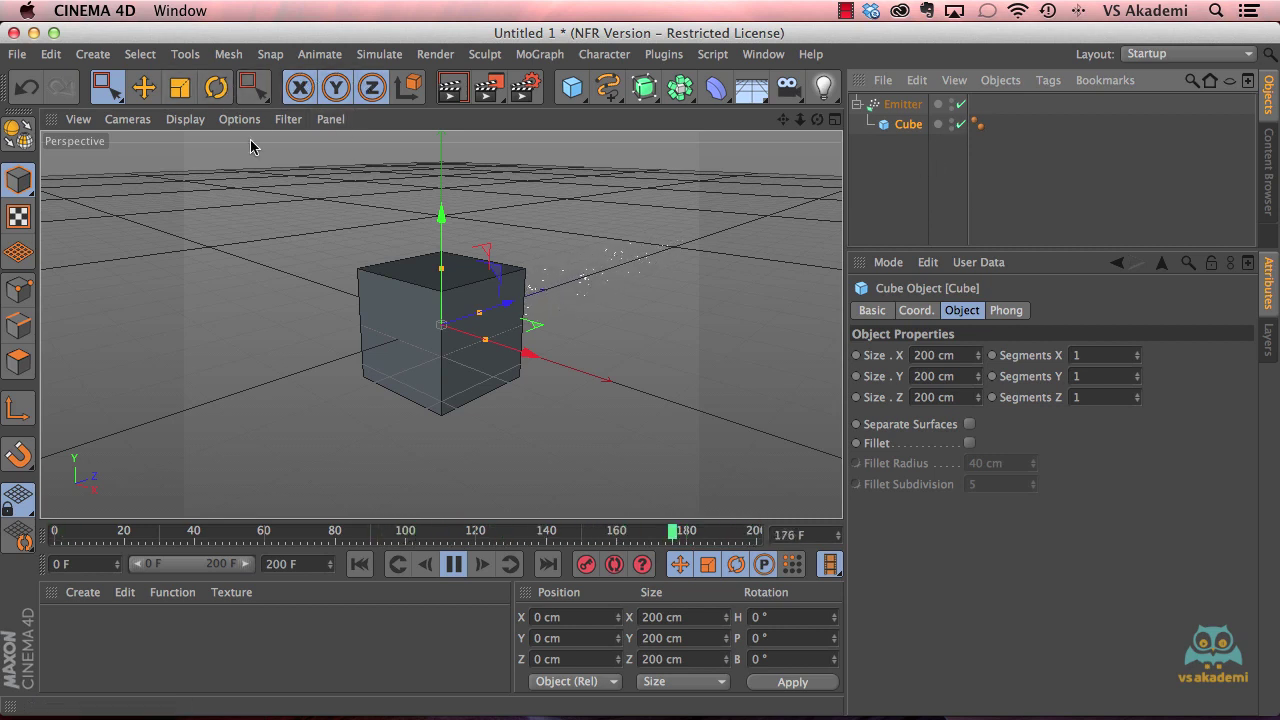
# Step: Scale the cube down to about 17.8 cm per side with the Scale tool
pyautogui.click(180, 87)
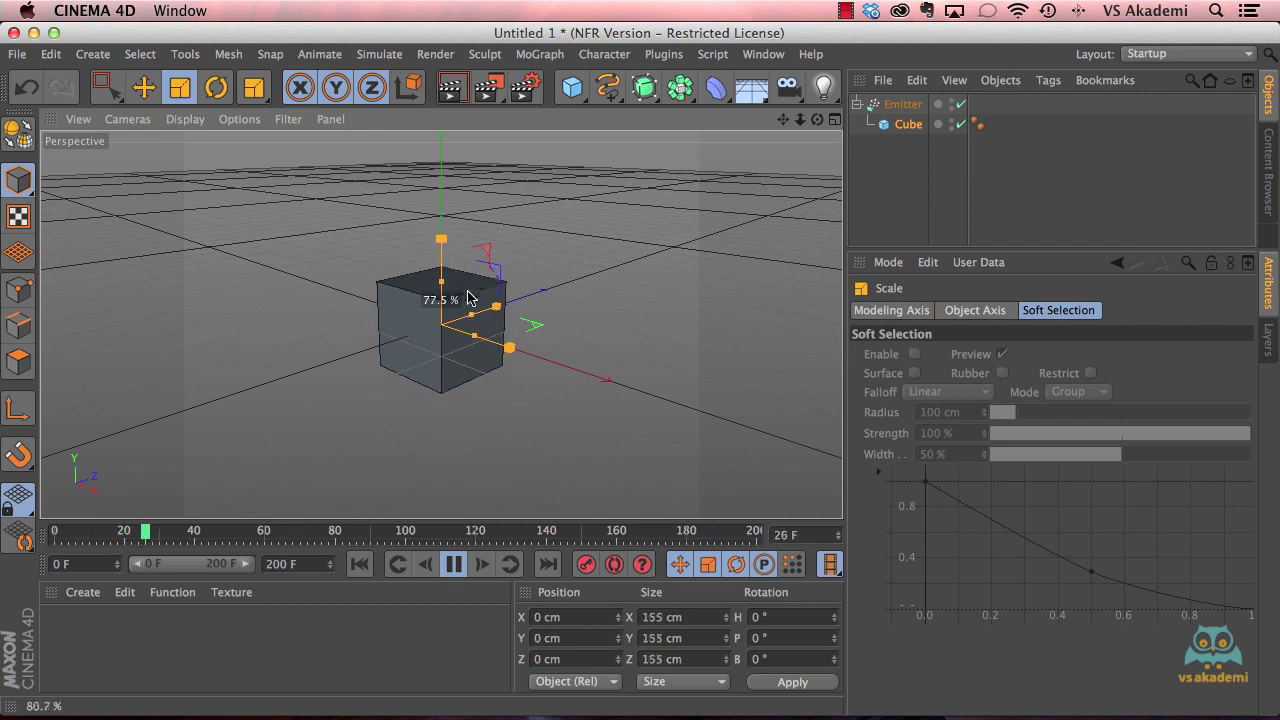
pyautogui.moveTo(561, 207); pyautogui.dragTo(150, 440)
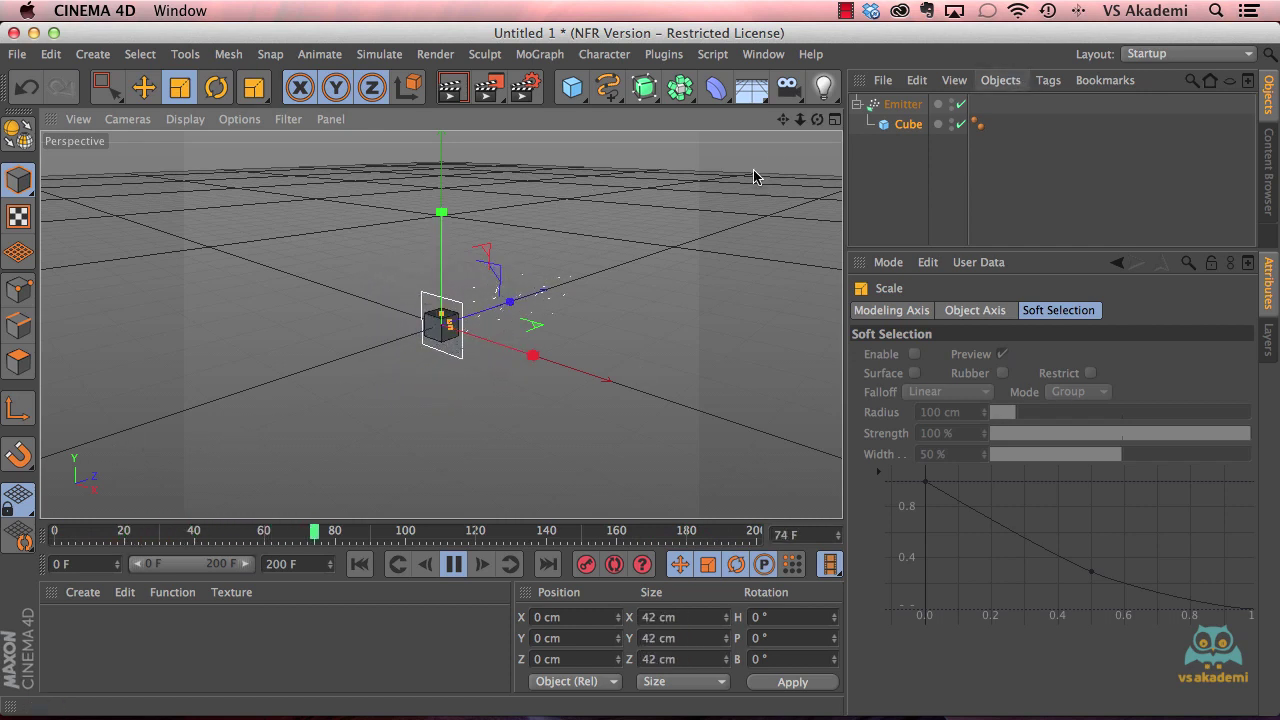
pyautogui.moveTo(597, 197)
pyautogui.mouseDown()
pyautogui.moveTo(437, 297)
pyautogui.moveTo(197, 368)
pyautogui.mouseUp()
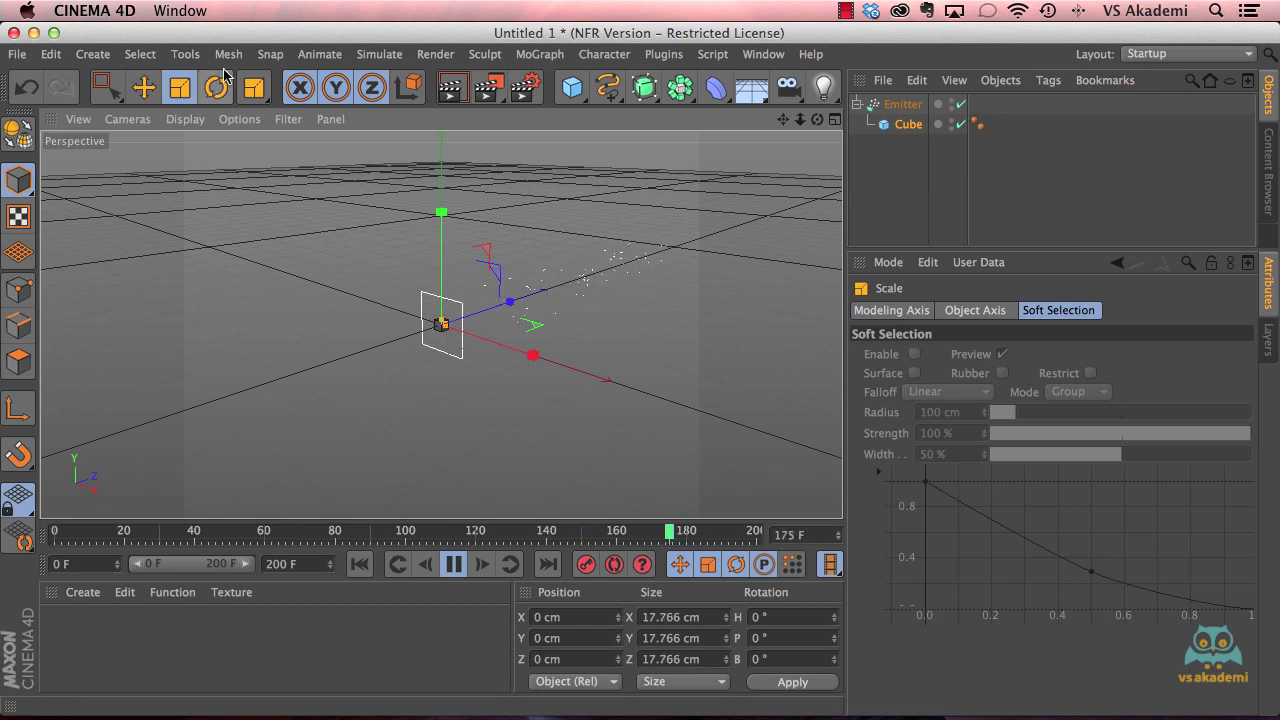
pyautogui.moveTo(634, 394)
pyautogui.keyDown('alt'); pyautogui.mouseDown()
pyautogui.moveTo(378, 410)
pyautogui.moveTo(473, 304)
pyautogui.mouseUp(); pyautogui.keyUp('alt')
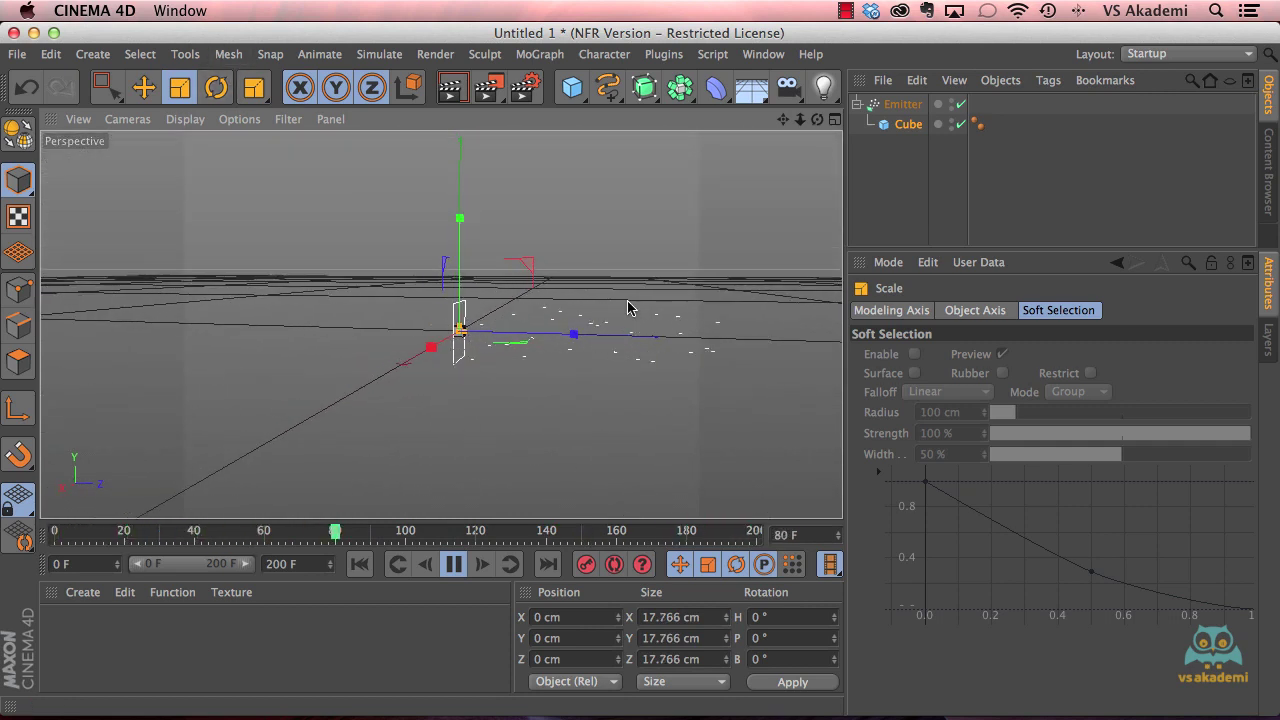
# Step: Frame the view on the particle stream and select the Emitter to show birthrate 10, speed 150 cm
pyautogui.keyDown('alt'); pyautogui.moveTo(629, 303); pyautogui.dragTo(517, 291, button='middle'); pyautogui.keyUp('alt')
pyautogui.moveTo(506, 333)
pyautogui.keyDown('alt'); pyautogui.mouseDown()
pyautogui.moveTo(531, 298)
pyautogui.moveTo(555, 297)
pyautogui.mouseUp(); pyautogui.keyUp('alt')
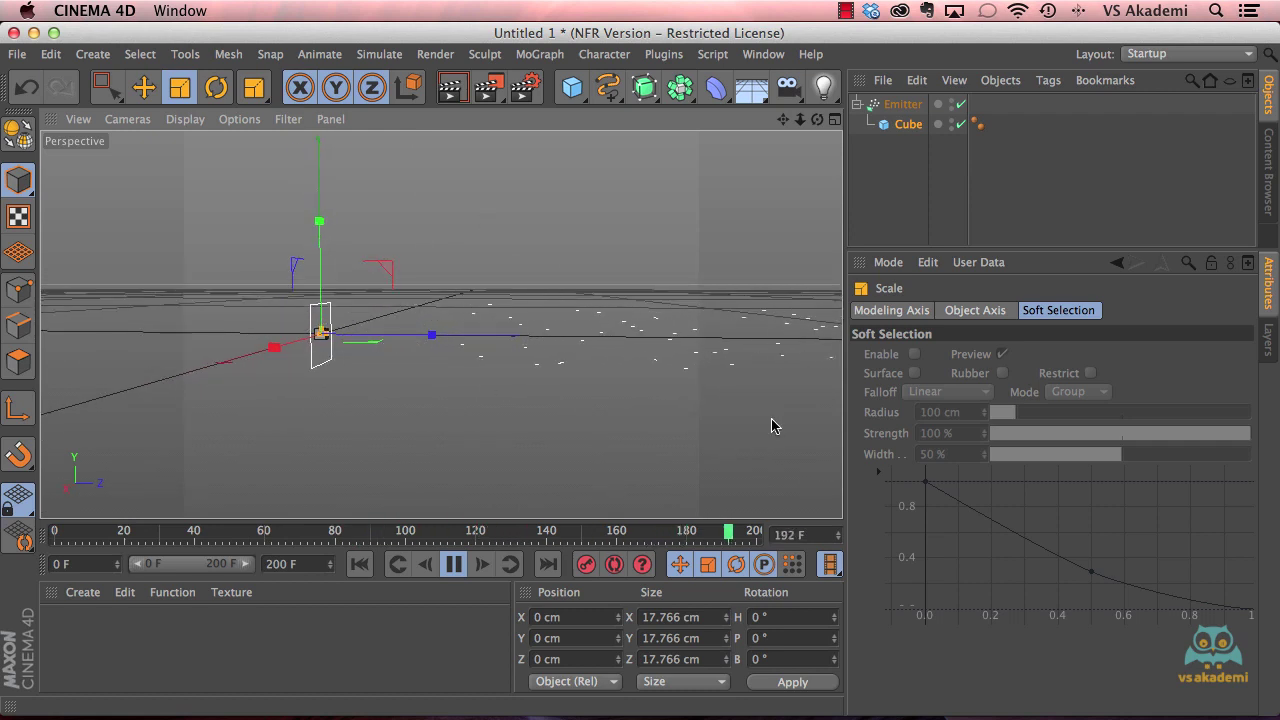
pyautogui.keyDown('alt'); pyautogui.moveTo(771, 426); pyautogui.dragTo(651, 380); pyautogui.keyUp('alt')
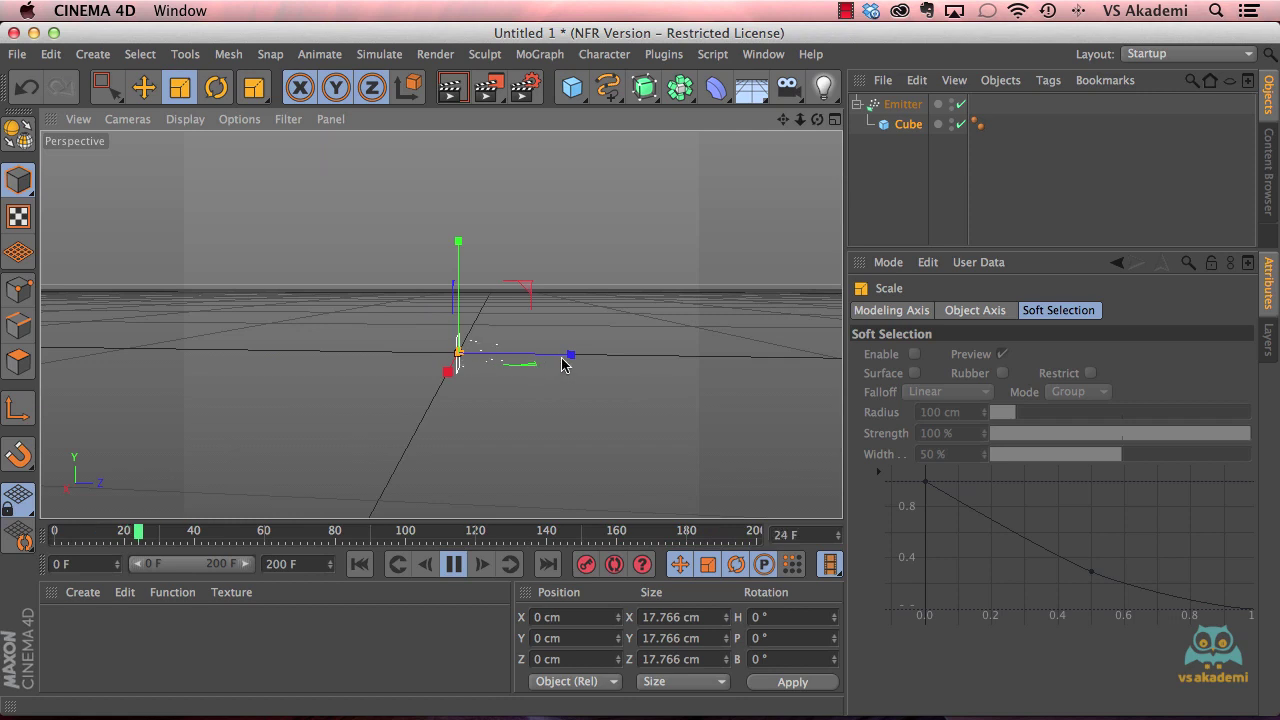
pyautogui.keyDown('alt'); pyautogui.moveTo(627, 313); pyautogui.dragTo(404, 302); pyautogui.keyUp('alt')
pyautogui.keyDown('alt'); pyautogui.moveTo(608, 366); pyautogui.dragTo(612, 369); pyautogui.keyUp('alt')
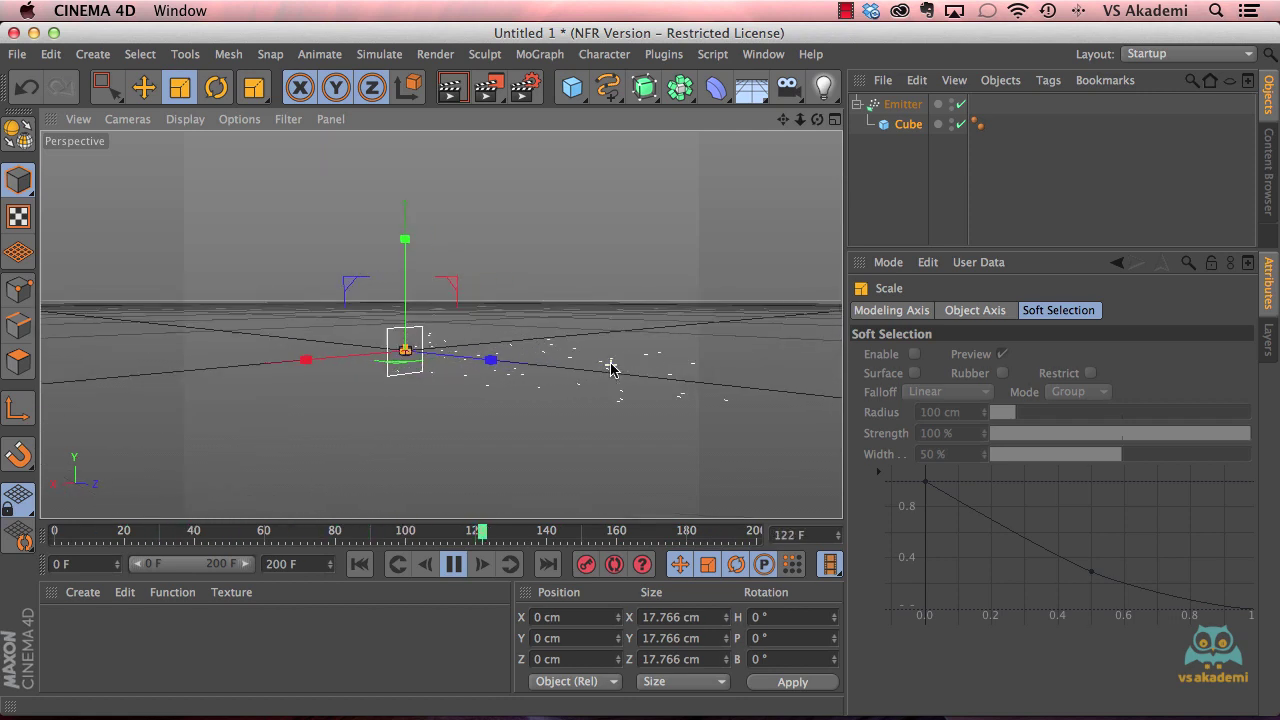
pyautogui.click(903, 104)
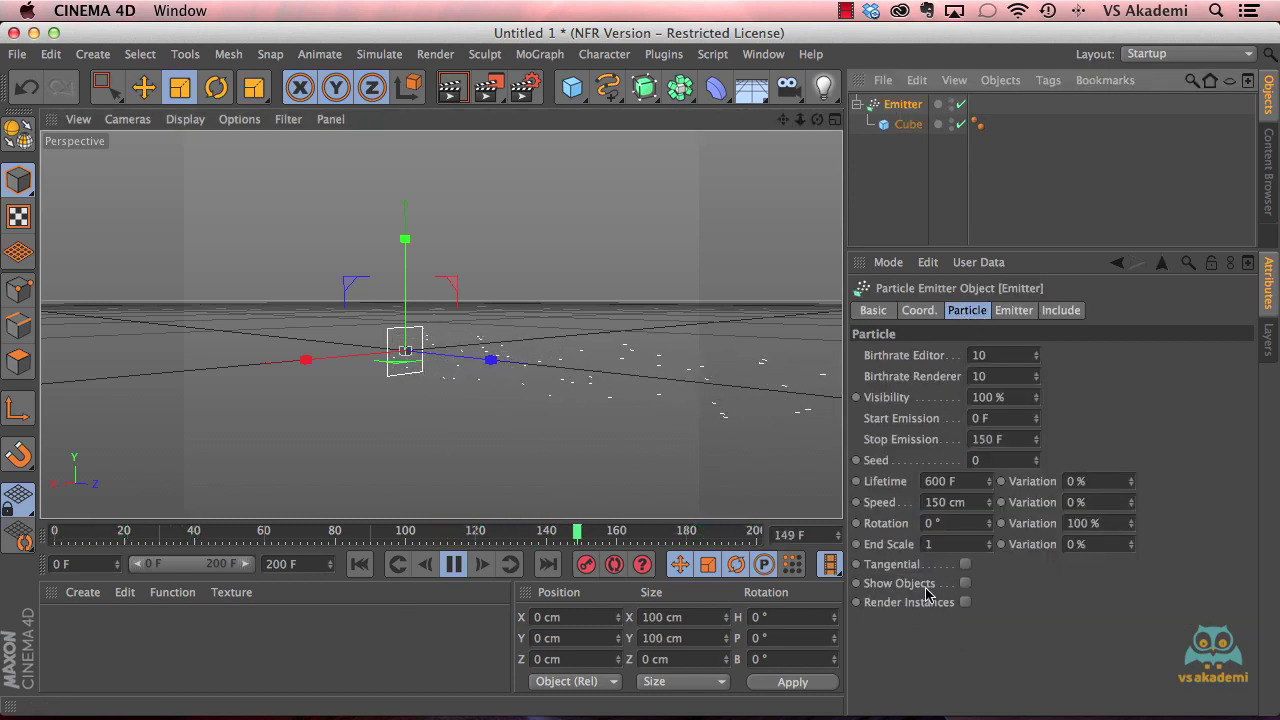
# Step: Turn on Show Objects in the Emitter's Particle tab and set particle Rotation to 72°
pyautogui.click(965, 583)
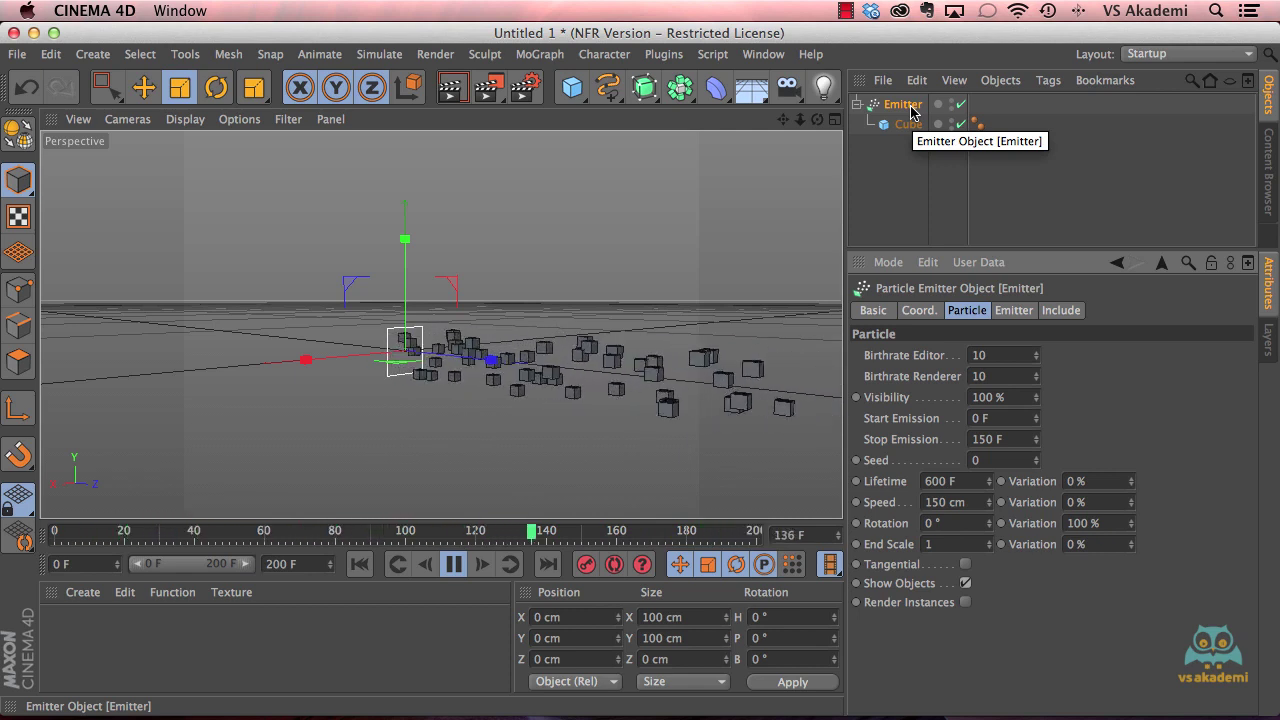
pyautogui.click(939, 523)
pyautogui.write('72')
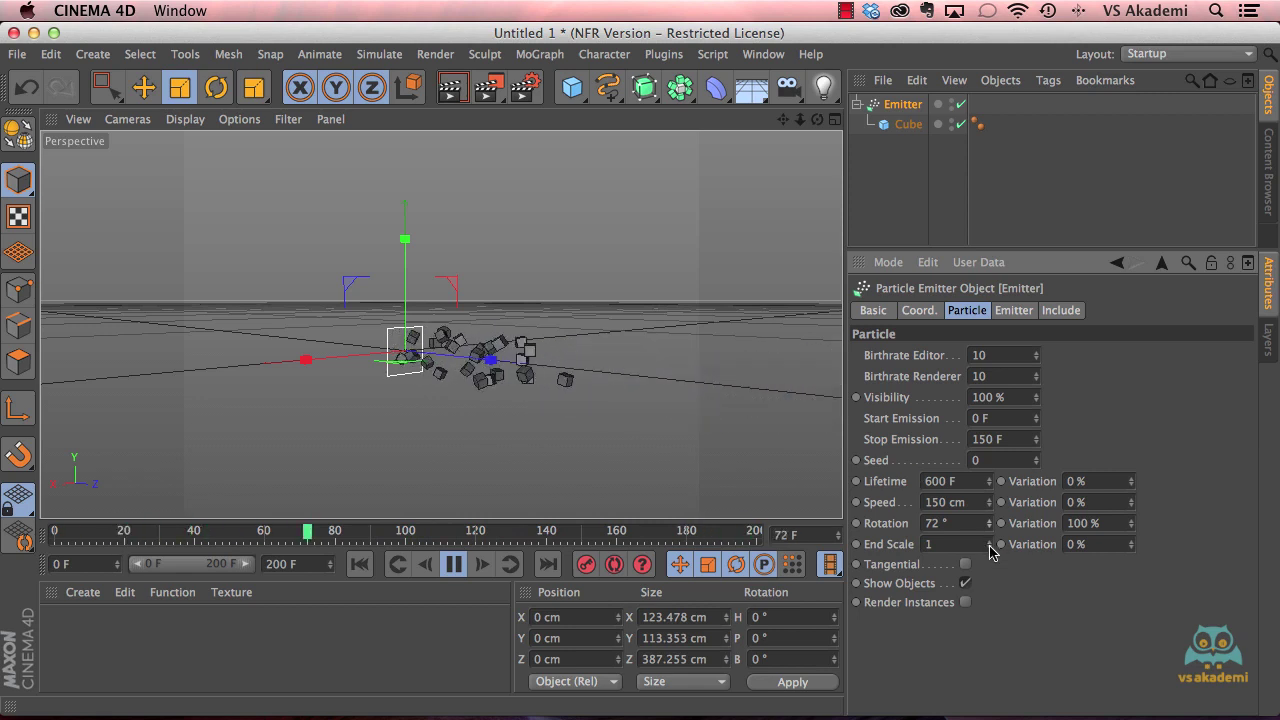
# Step: Set the Emitter's End Scale to 10 with 3% variation
pyautogui.moveTo(989, 548)
pyautogui.mouseDown()
pyautogui.moveTo(989, 510)
pyautogui.moveTo(966, 566)
pyautogui.mouseUp()
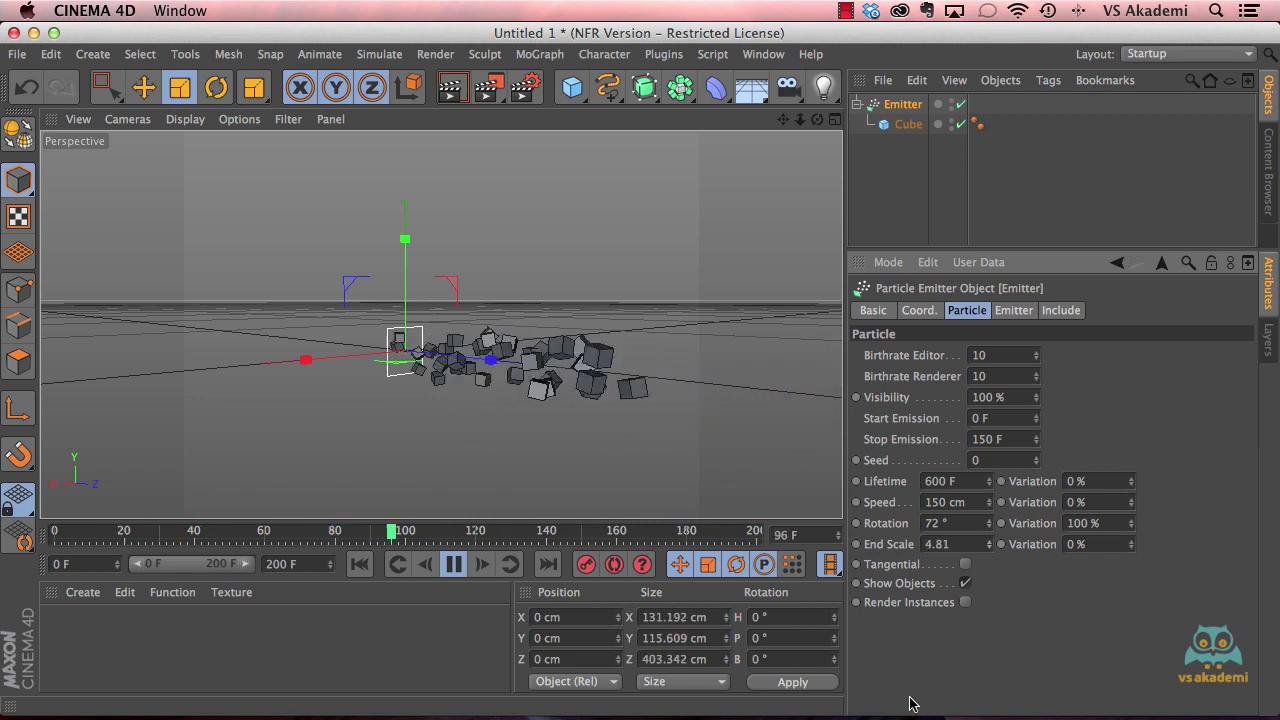
pyautogui.doubleClick(940, 544)
pyautogui.write('10')
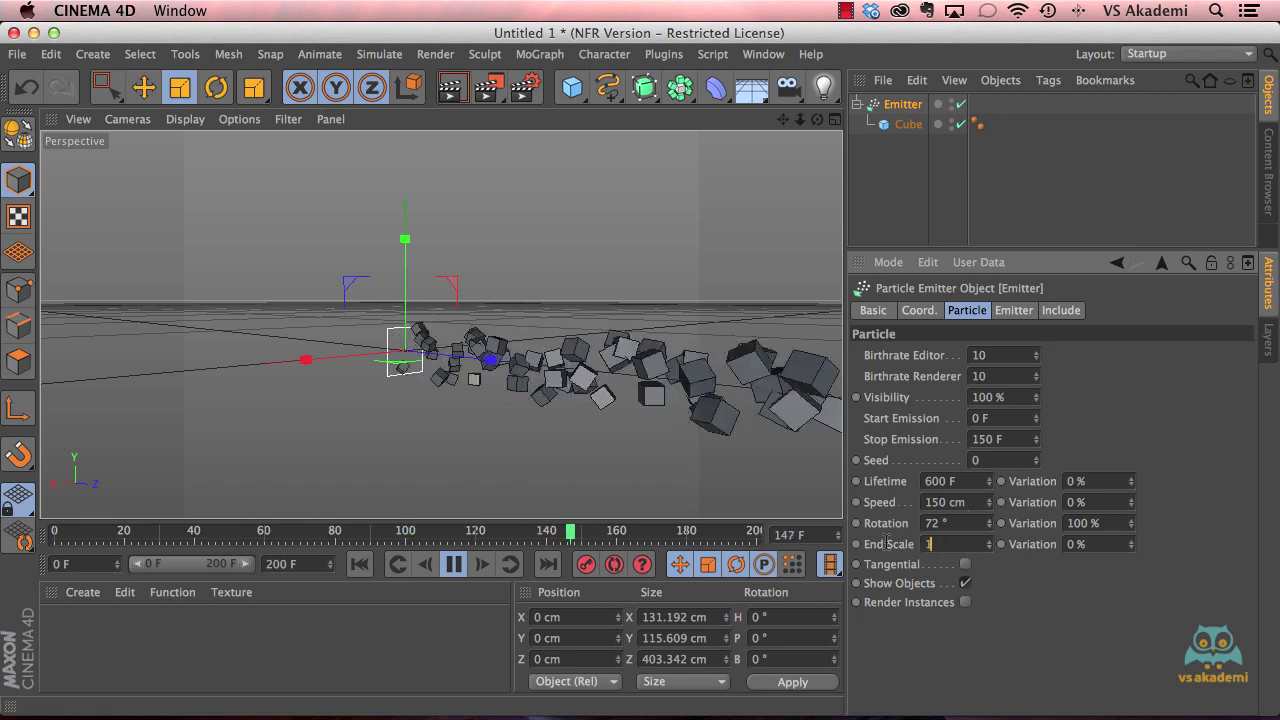
pyautogui.press('Tab')
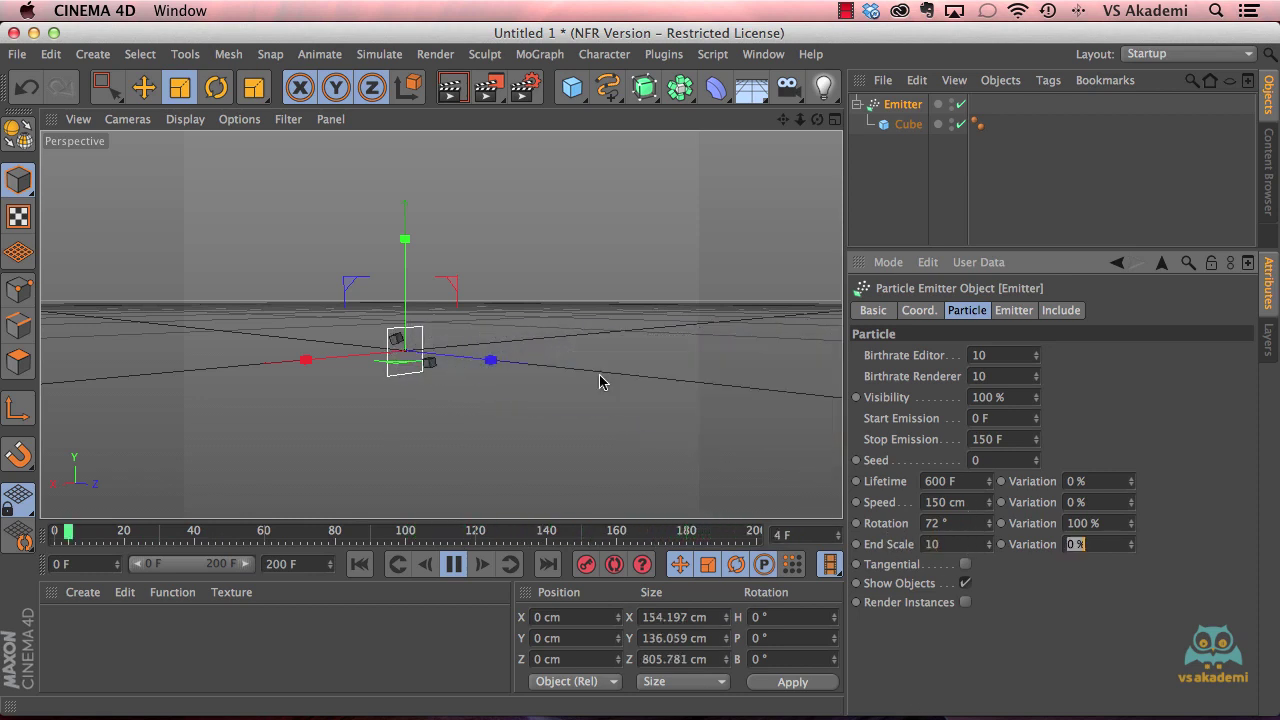
pyautogui.write('3')
pyautogui.press('Return')
pyautogui.moveTo(486, 400)
pyautogui.keyDown('alt'); pyautogui.mouseDown()
pyautogui.moveTo(684, 430)
pyautogui.moveTo(514, 434)
pyautogui.moveTo(457, 386)
pyautogui.moveTo(354, 449)
pyautogui.moveTo(423, 400)
pyautogui.moveTo(433, 409)
pyautogui.mouseUp(); pyautogui.keyUp('alt')
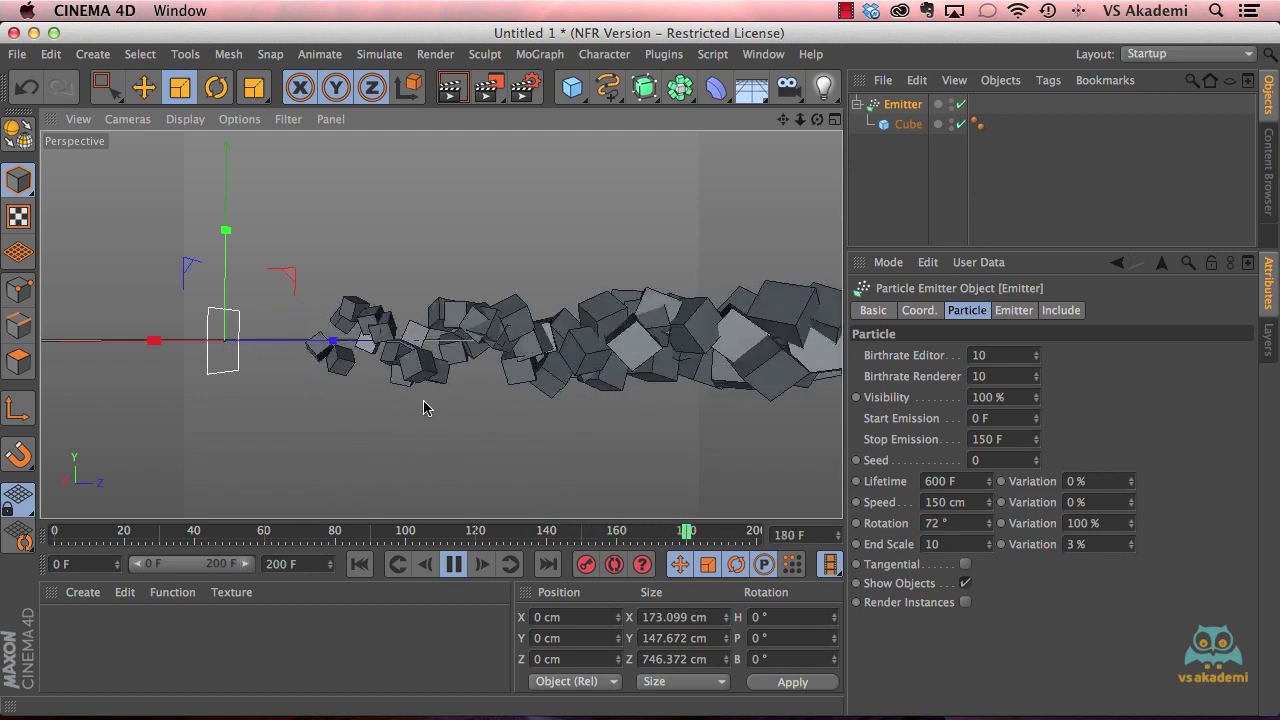